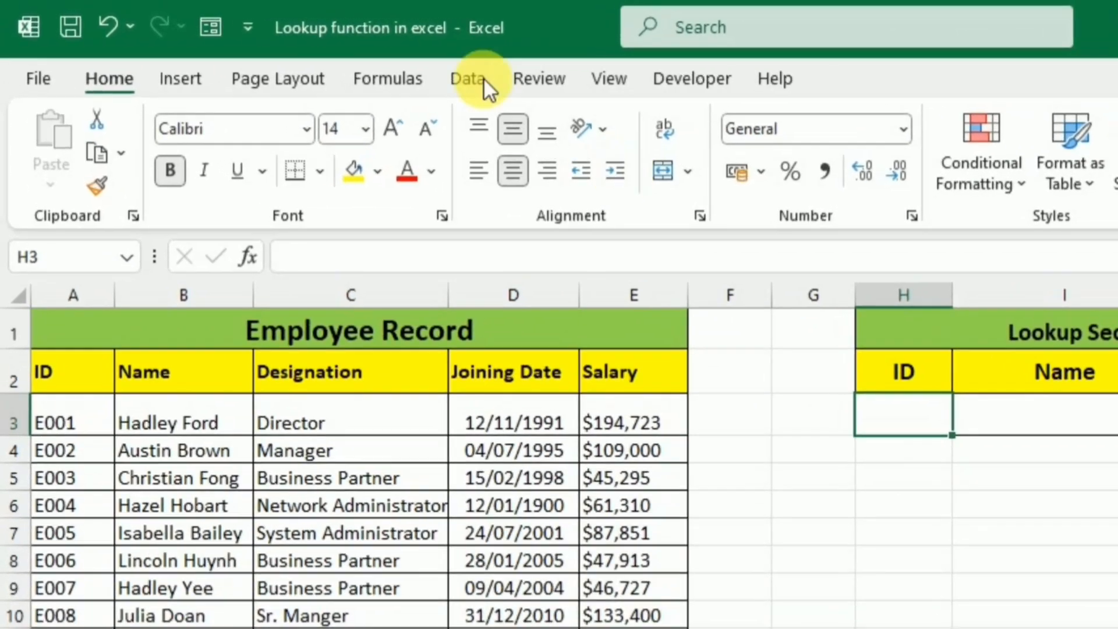
# Add list data validation to cell H3 with the source range =$A$3:$A$16
pyautogui.click(482, 79)
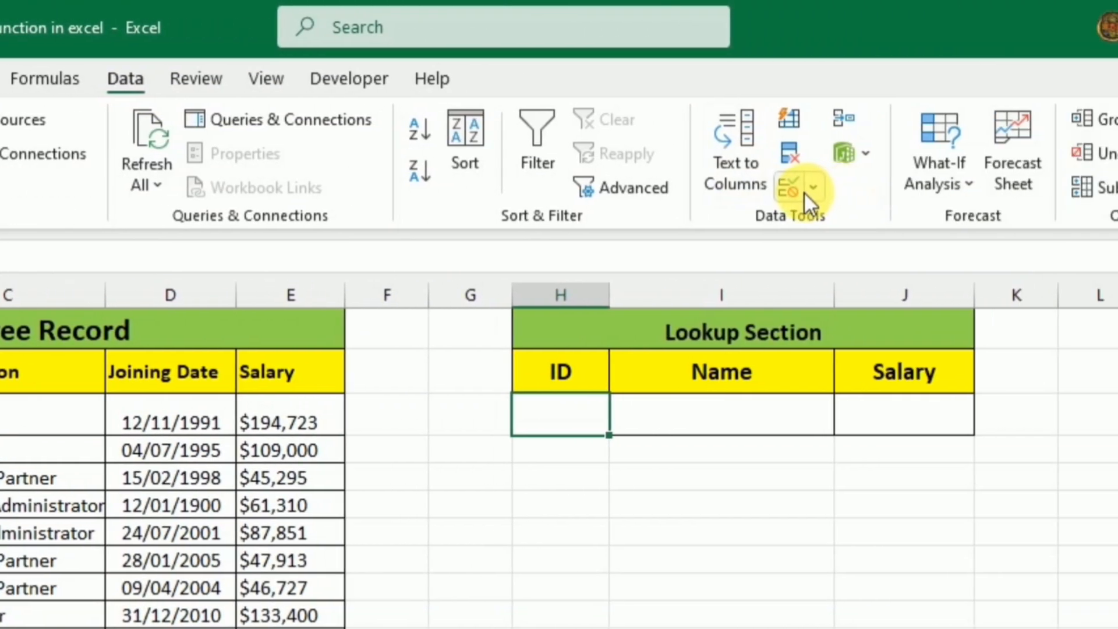
pyautogui.click(819, 190)
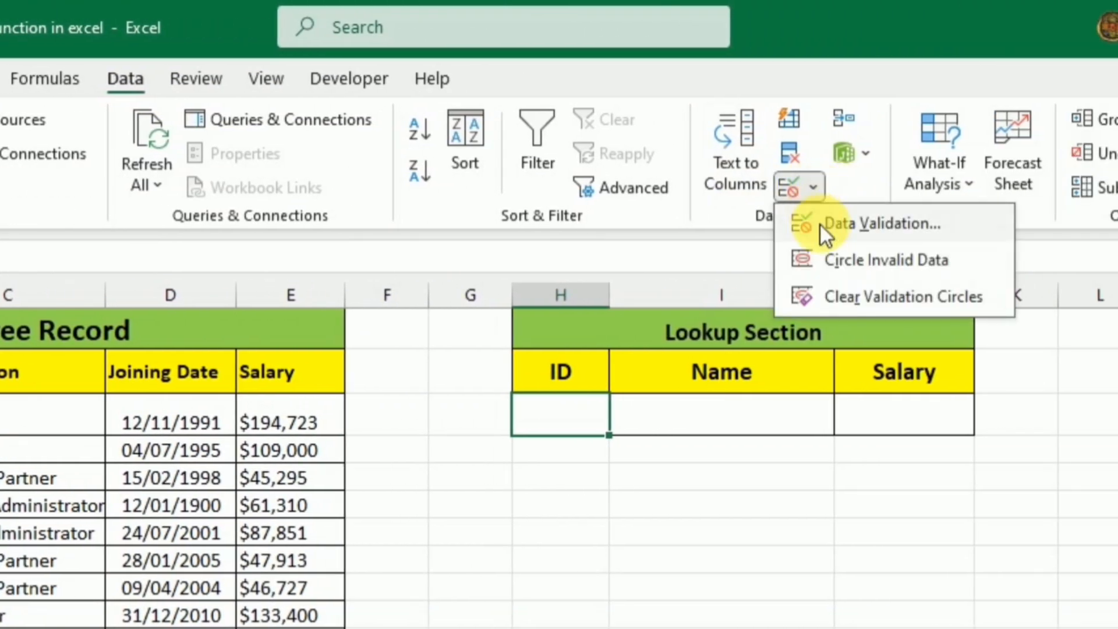
pyautogui.click(841, 225)
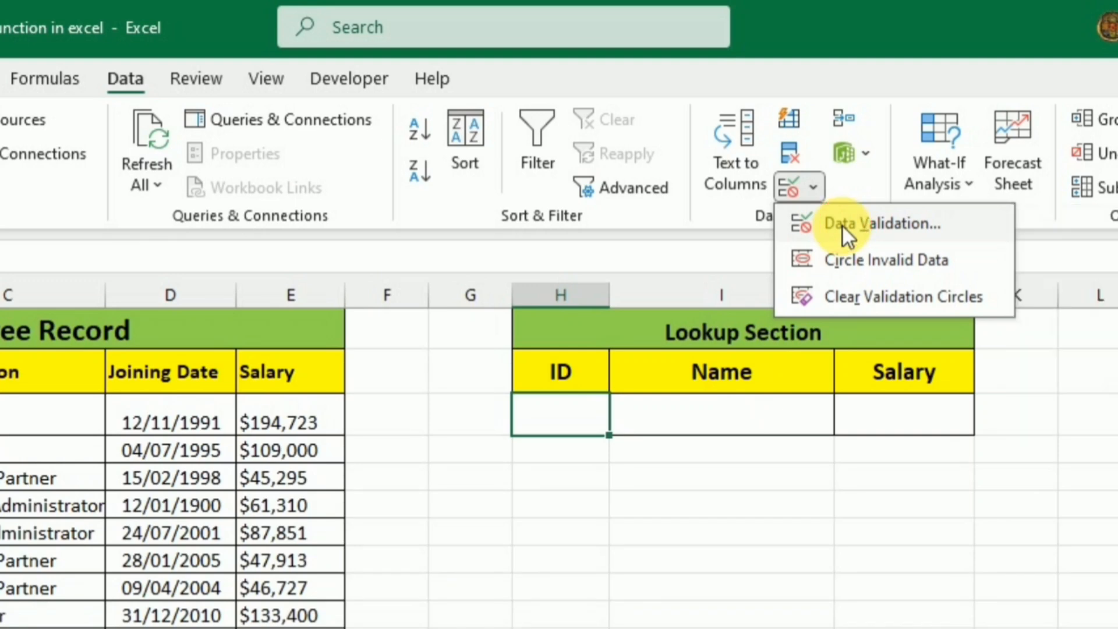
pyautogui.moveTo(575, 142); pyautogui.dragTo(585, 177)
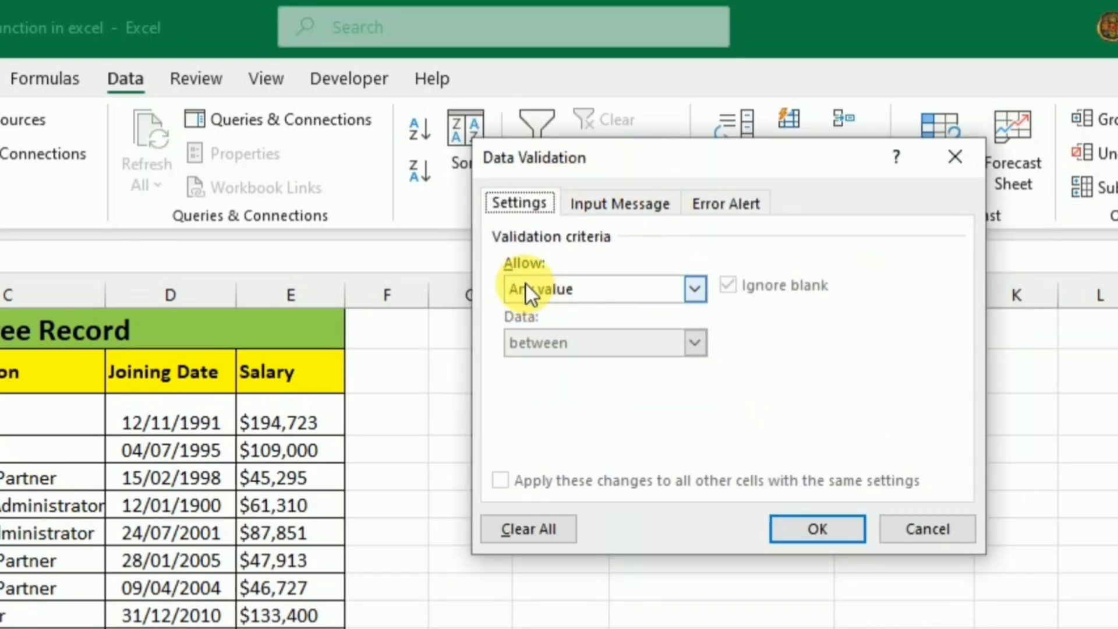
pyautogui.click(694, 289)
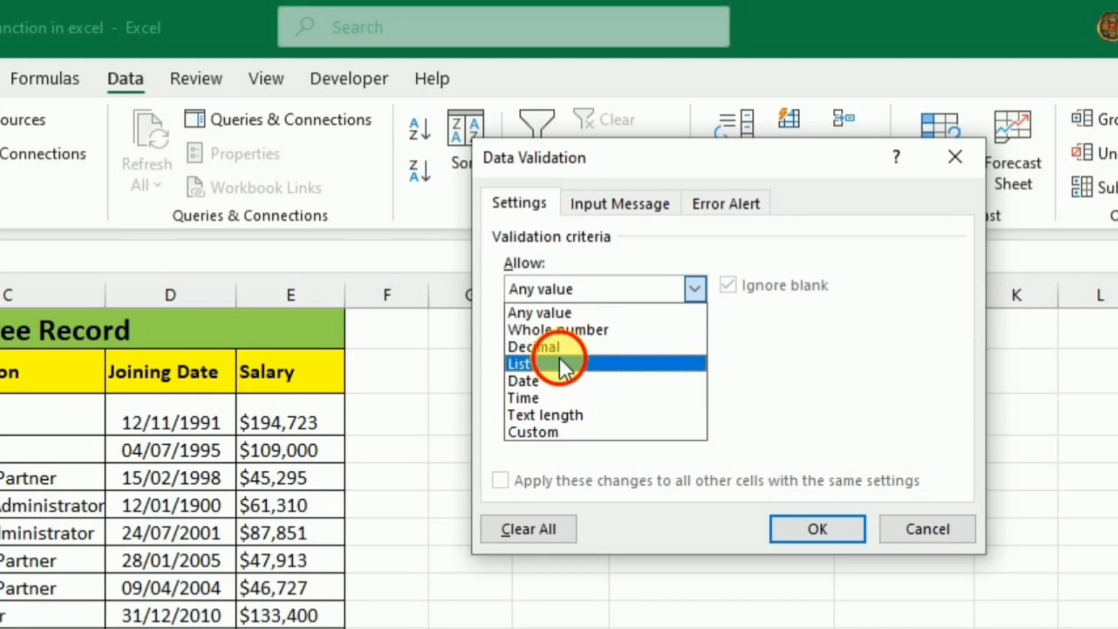
pyautogui.click(559, 364)
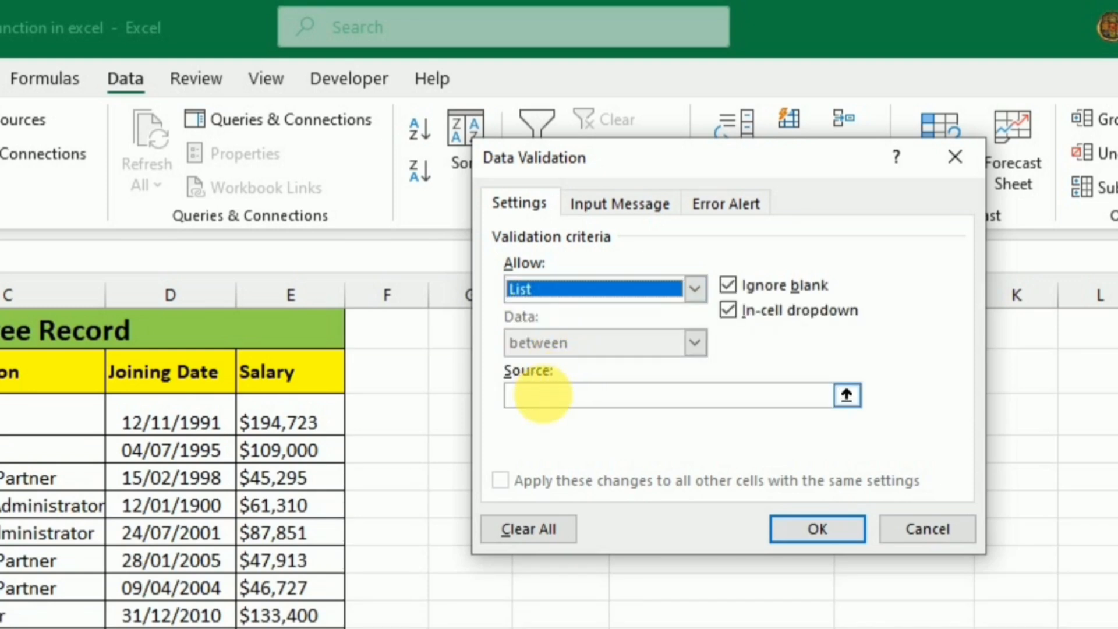
pyautogui.click(552, 396)
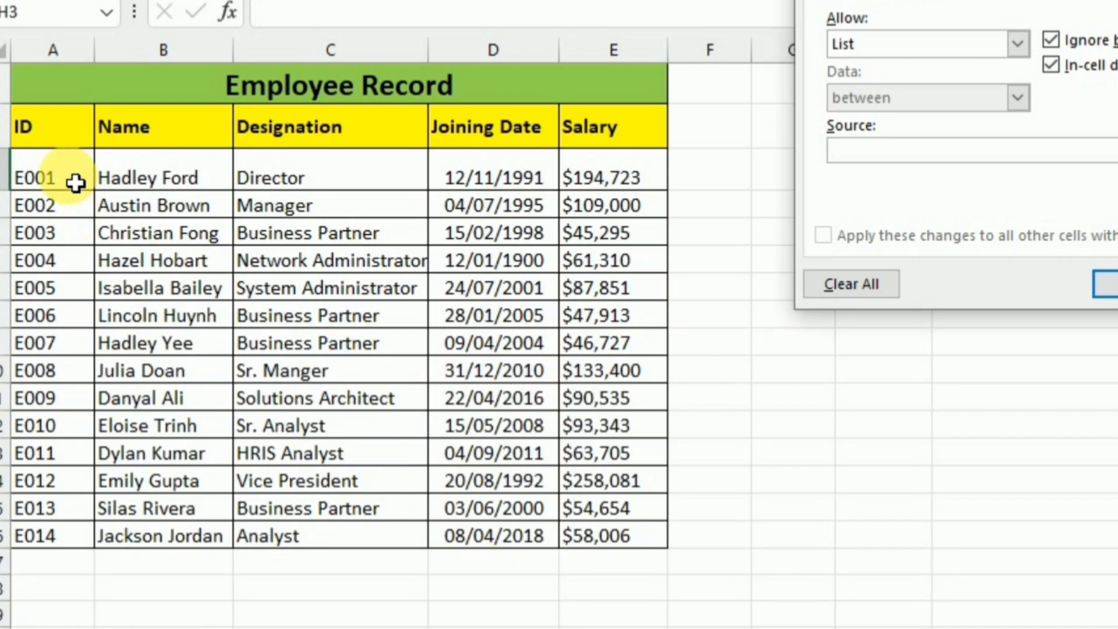
pyautogui.moveTo(75, 184); pyautogui.dragTo(75, 537)
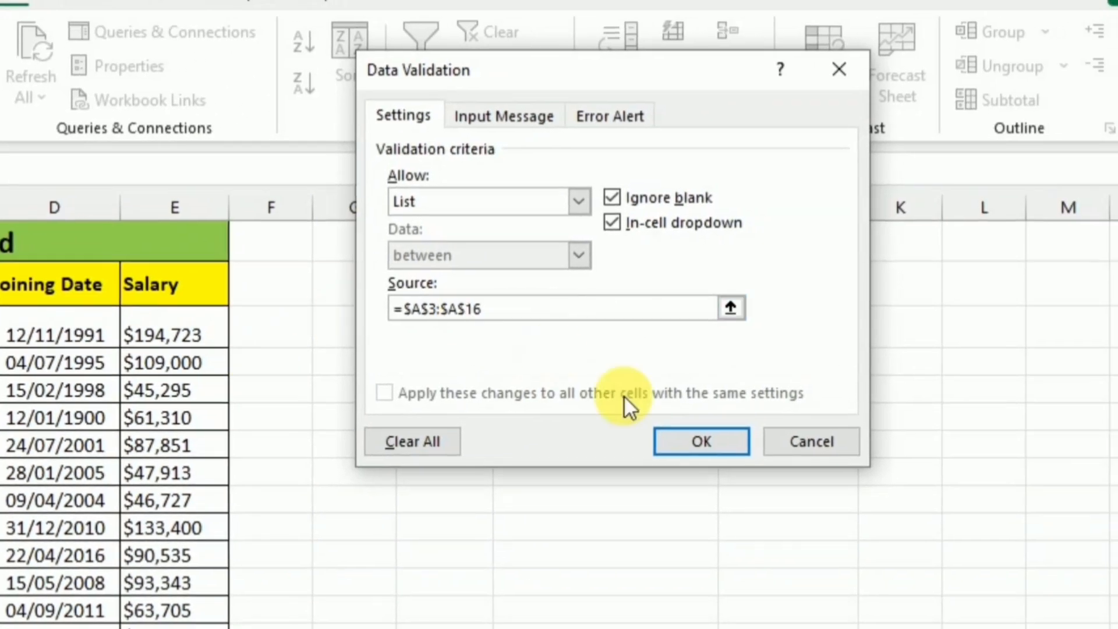
pyautogui.click(675, 440)
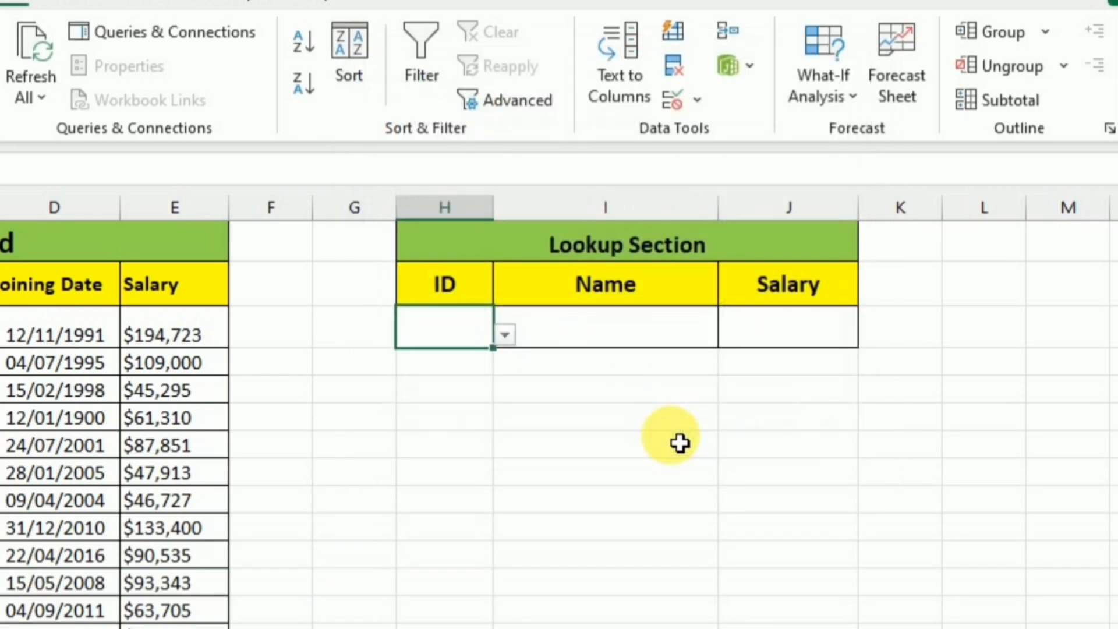
# Choose the employee ID stored in A6 from the drop-down list of cell H3
pyautogui.click(505, 335)
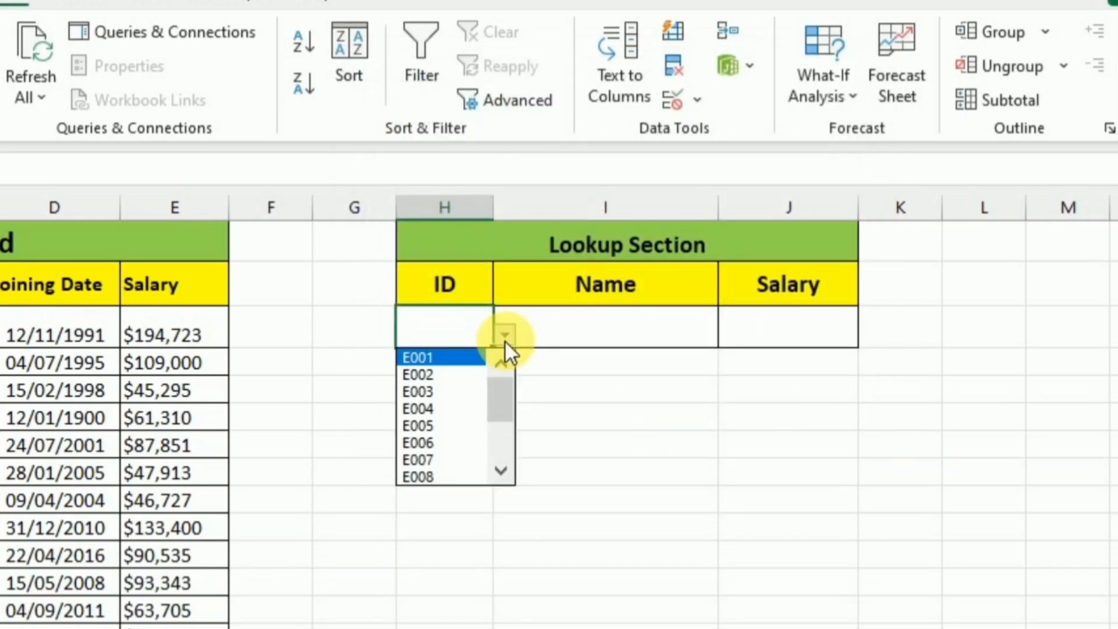
pyautogui.moveTo(499, 388)
pyautogui.mouseDown()
pyautogui.moveTo(498, 442)
pyautogui.moveTo(505, 376)
pyautogui.mouseUp()
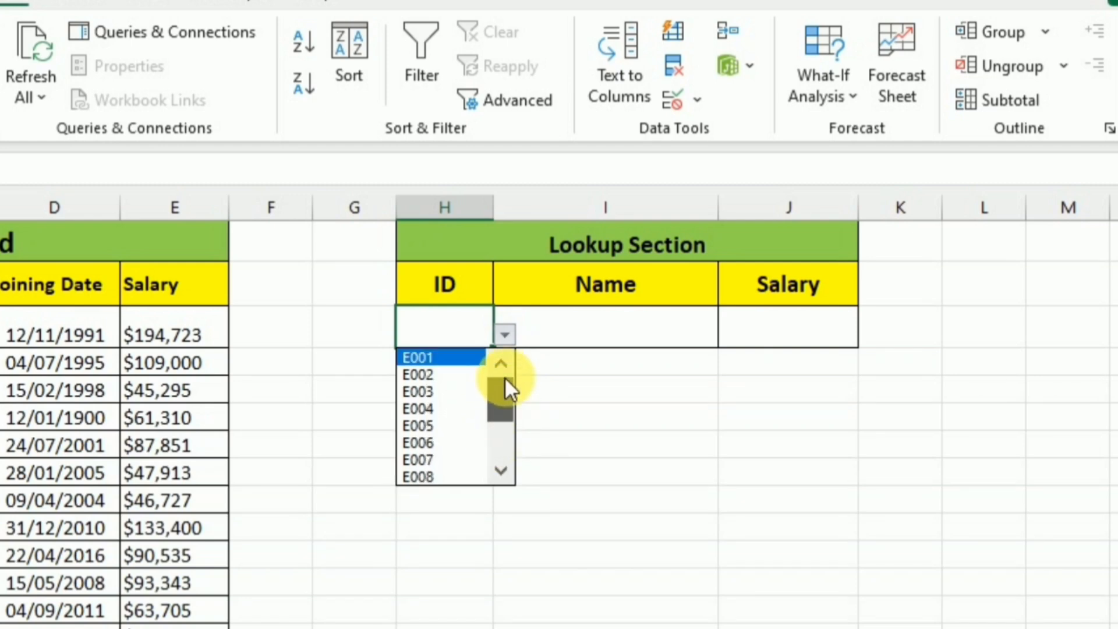
pyautogui.click(439, 407)
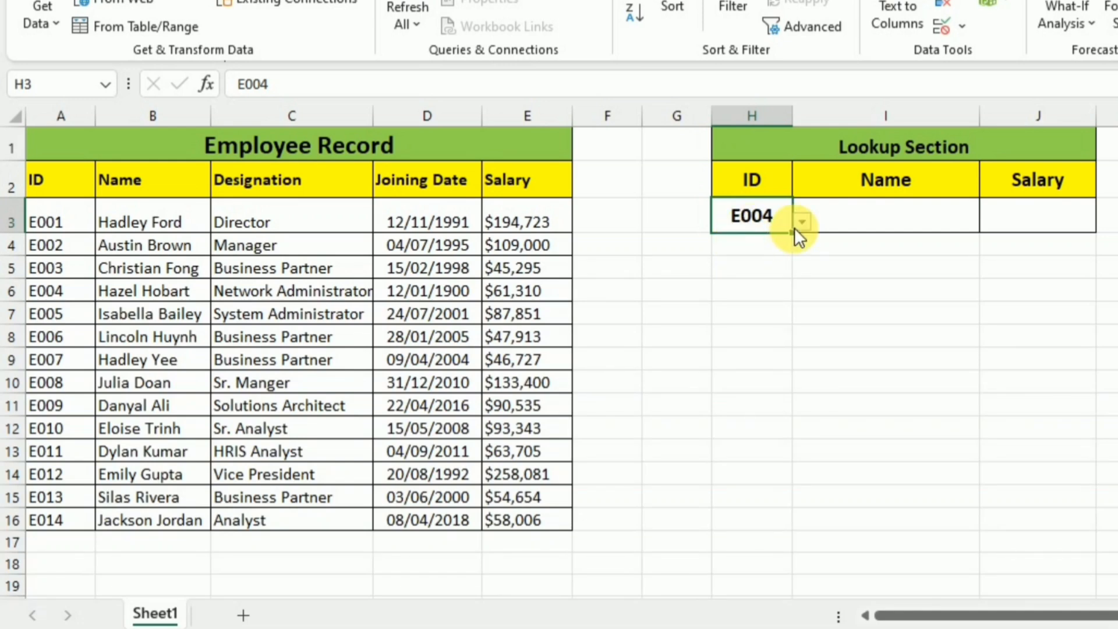
# Enter the formula =lookup(H3,A3:E16,B3:B16) in the lookup section's Name cell I3
pyautogui.click(847, 221)
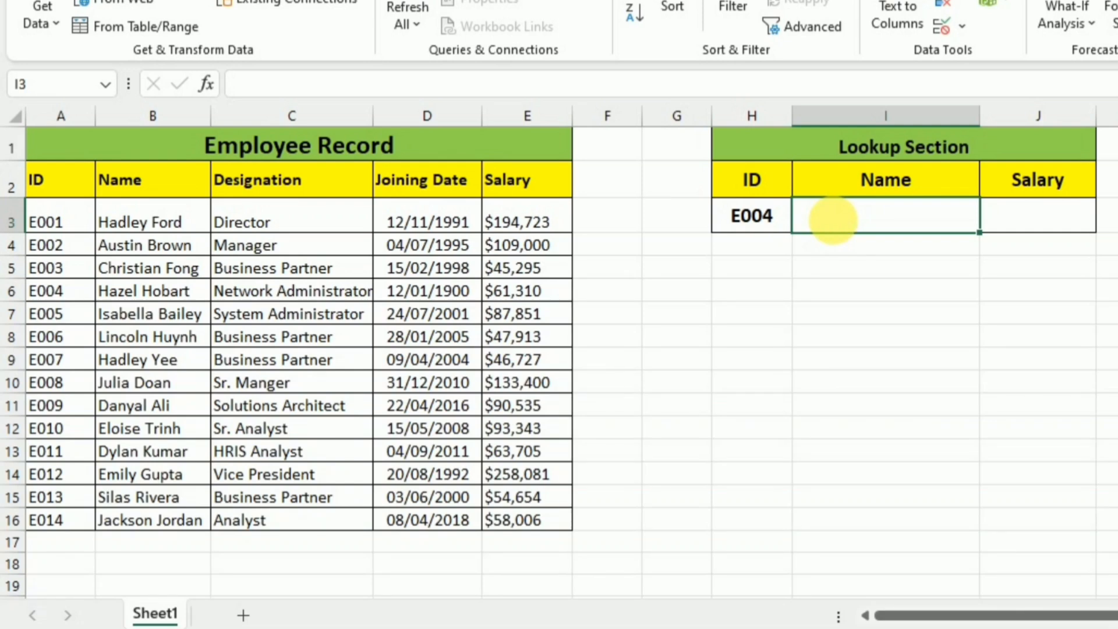
pyautogui.write('=lookup')
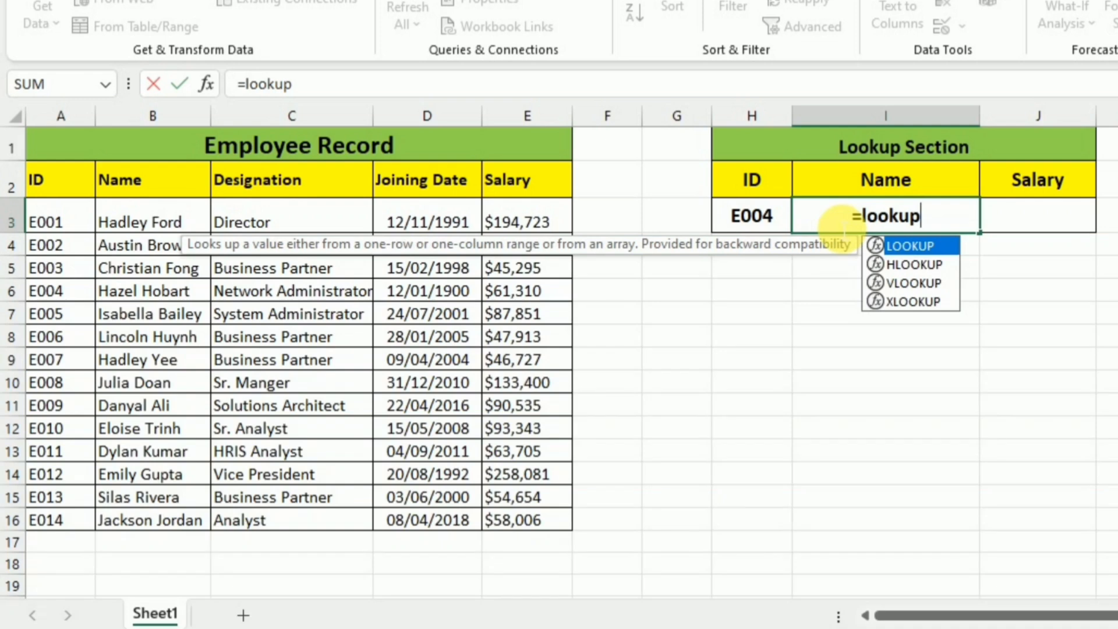
pyautogui.write('(')
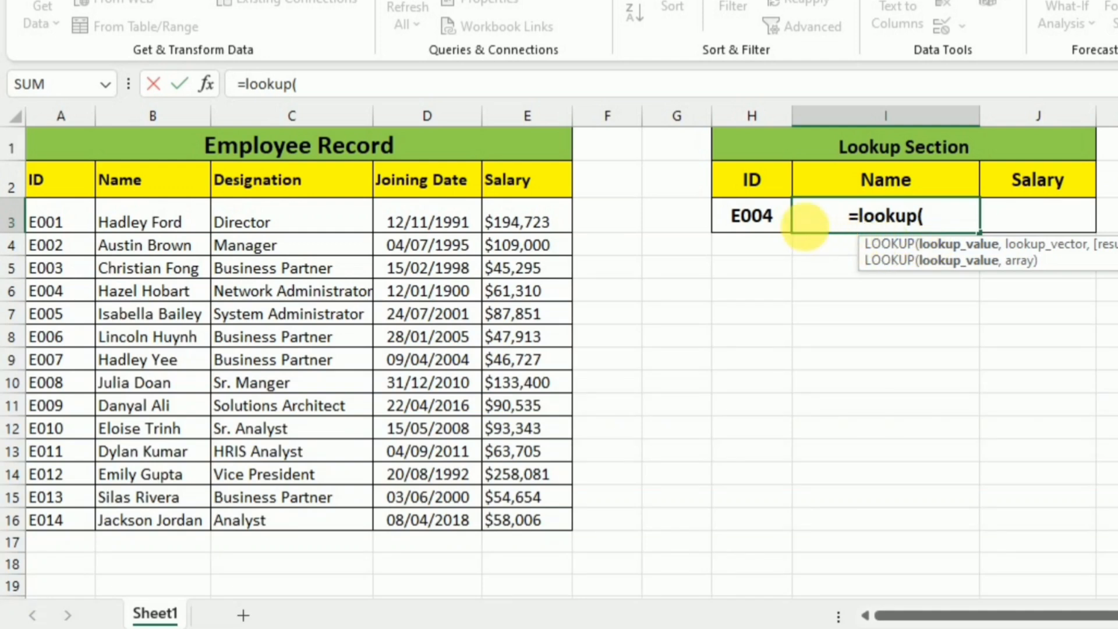
pyautogui.click(780, 223)
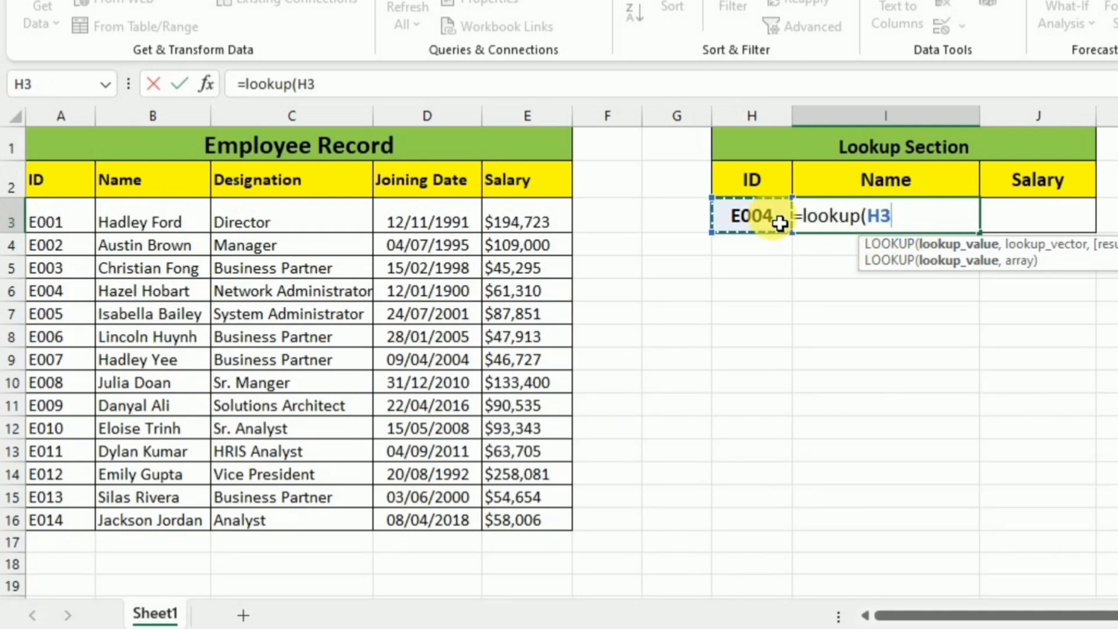
pyautogui.write(',')
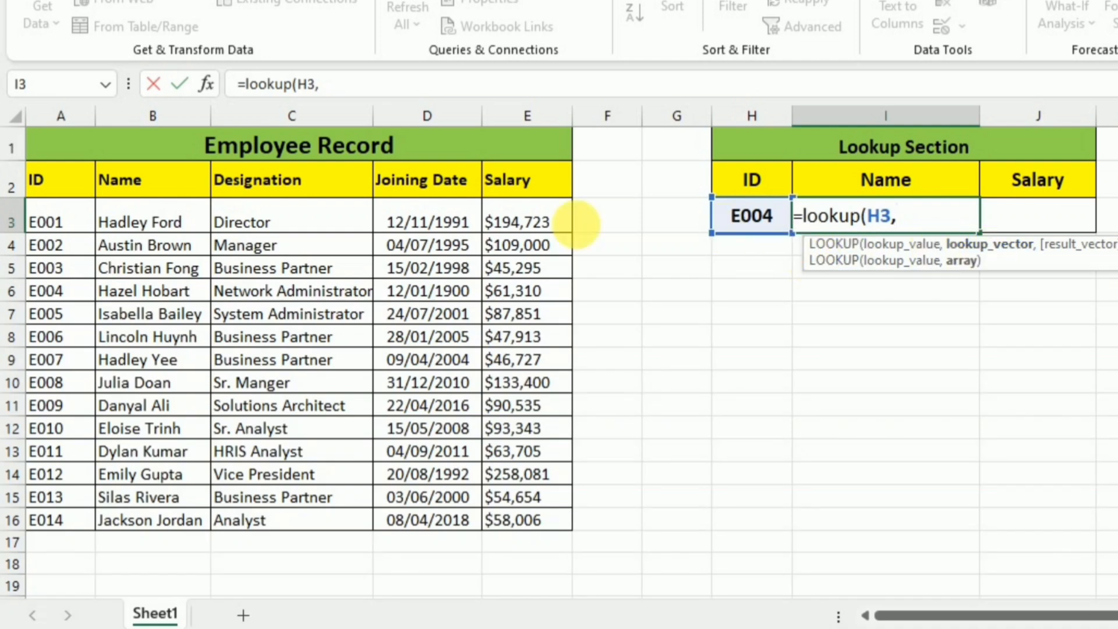
pyautogui.moveTo(75, 233); pyautogui.dragTo(513, 526)
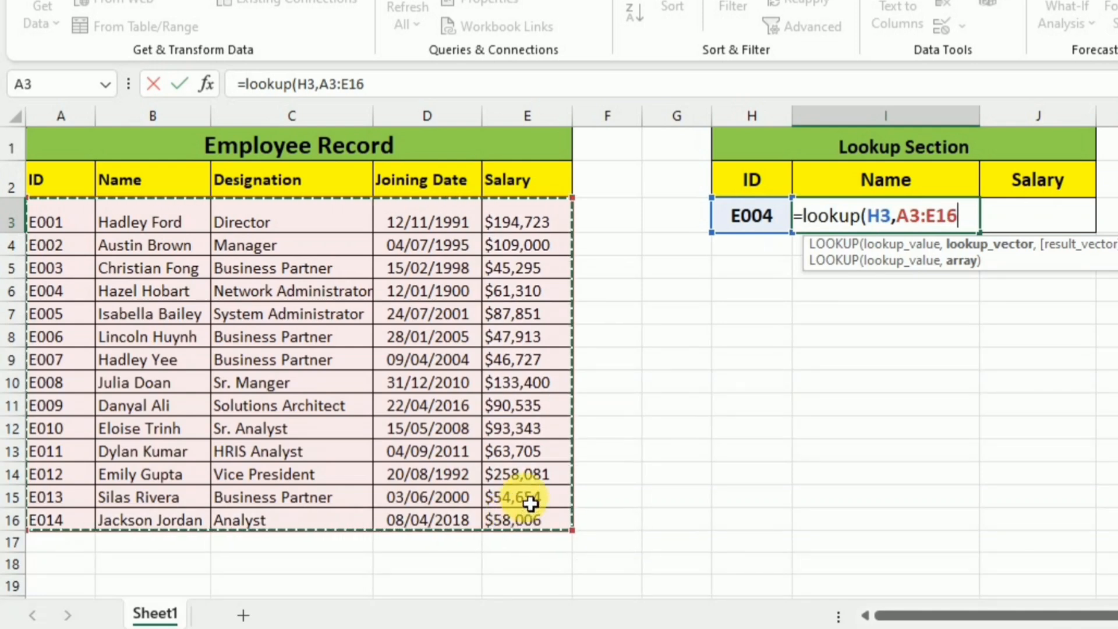
pyautogui.write(',')
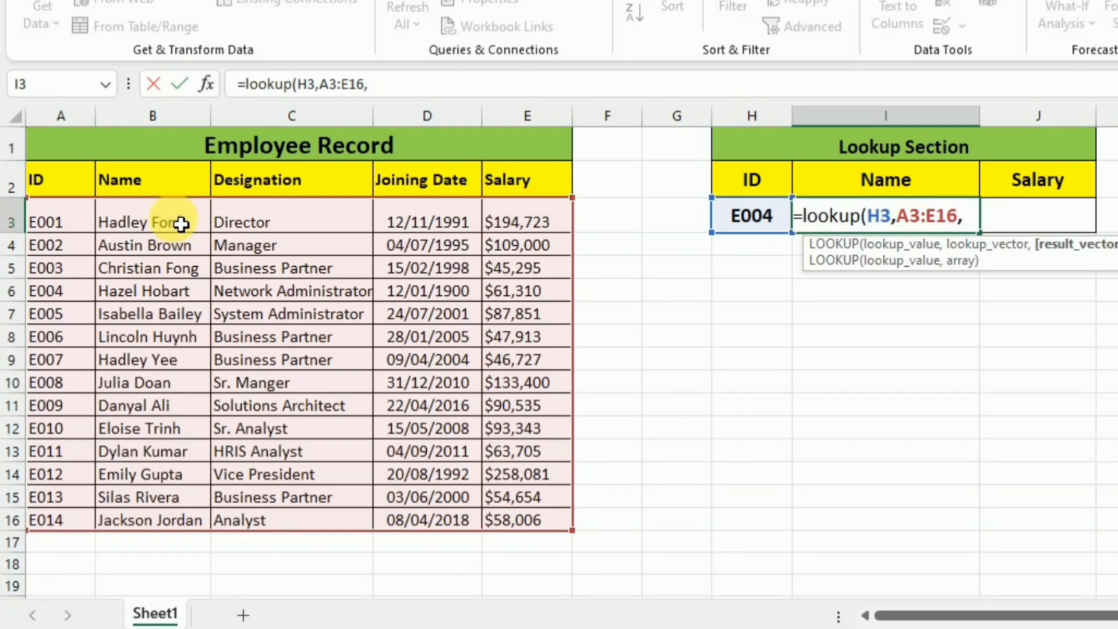
pyautogui.moveTo(181, 224); pyautogui.dragTo(173, 518)
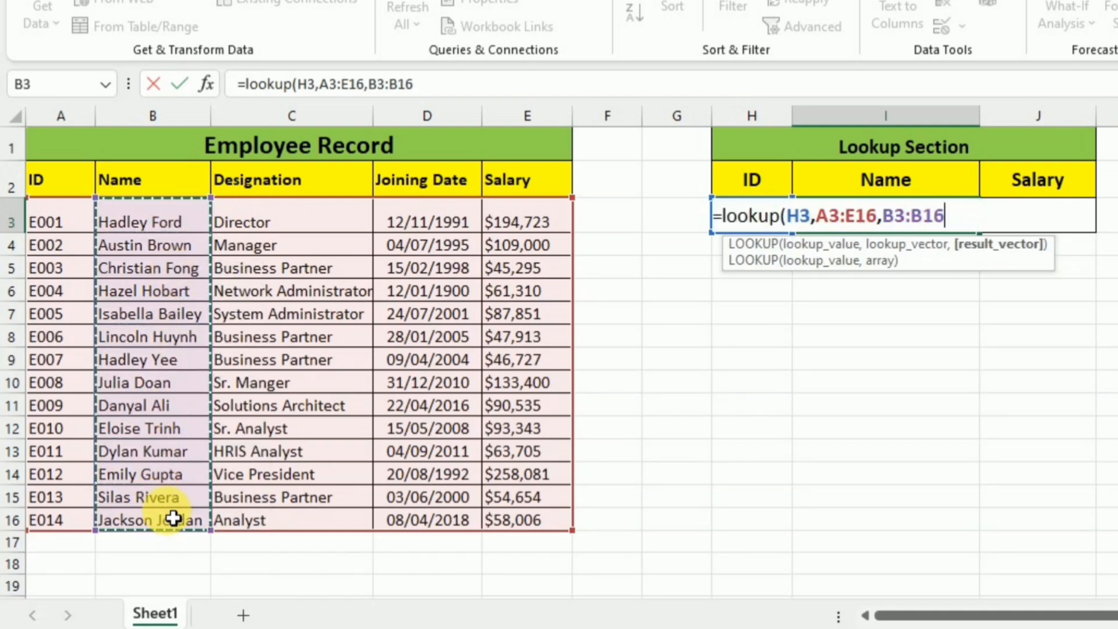
pyautogui.write(')')
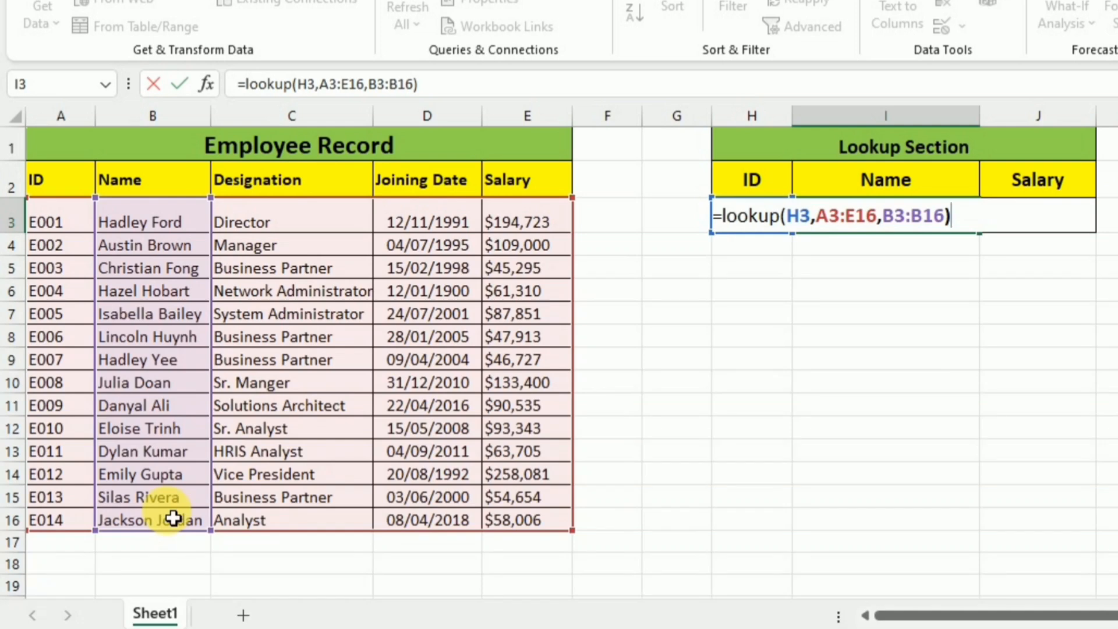
pyautogui.press('Return')
# Test the name lookup by setting H3 to the employee ID from A11, followed by the one from A14
pyautogui.click(768, 227)
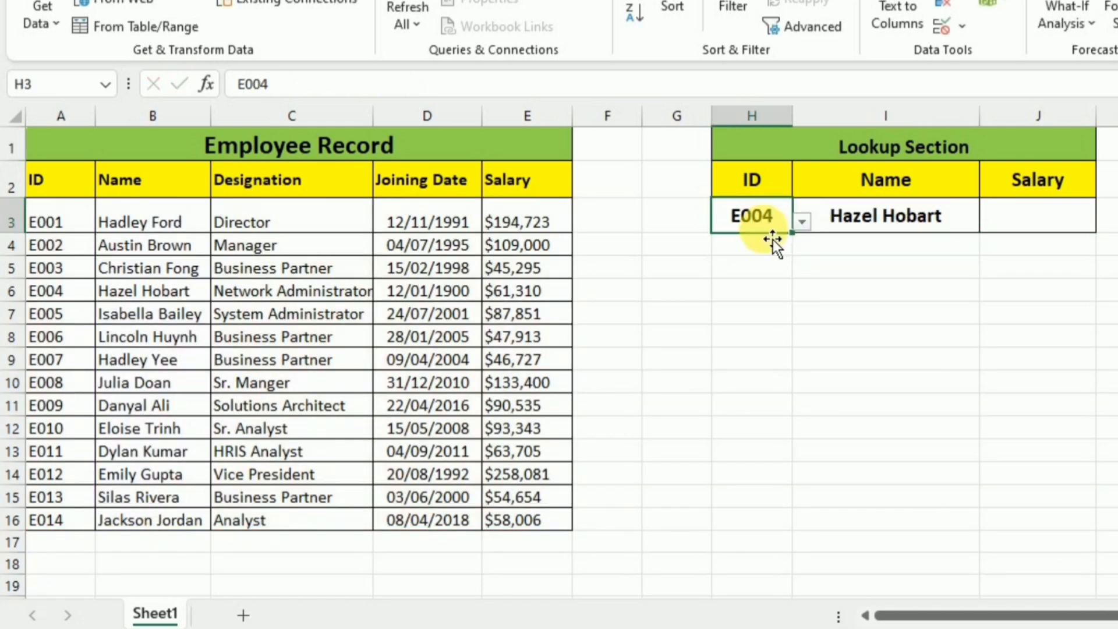
pyautogui.click(800, 223)
pyautogui.click(745, 283)
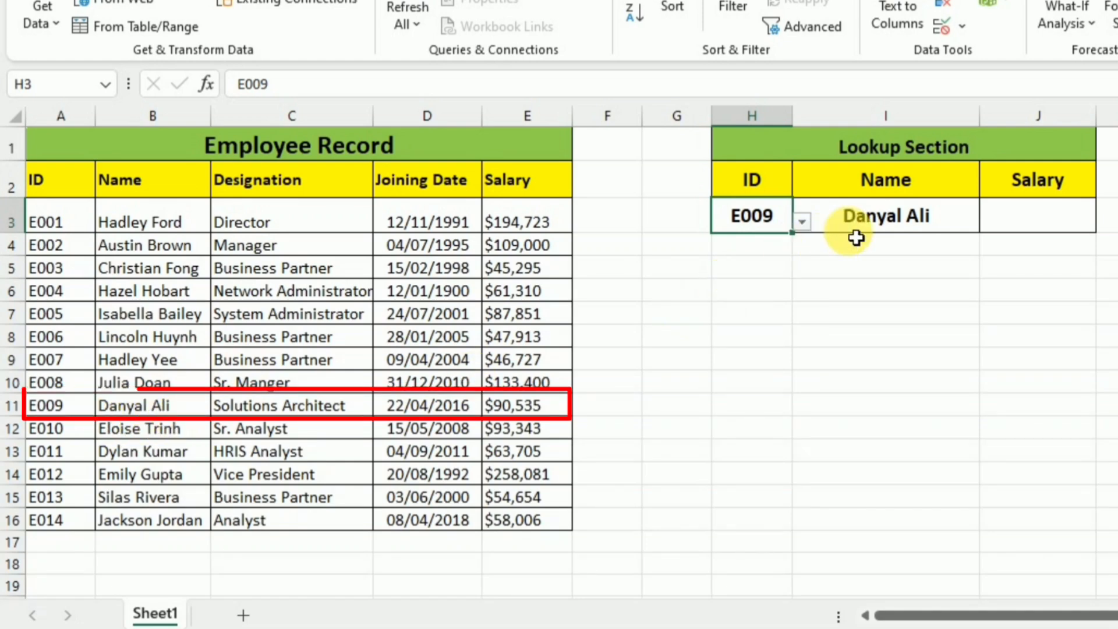
pyautogui.click(802, 222)
pyautogui.click(748, 310)
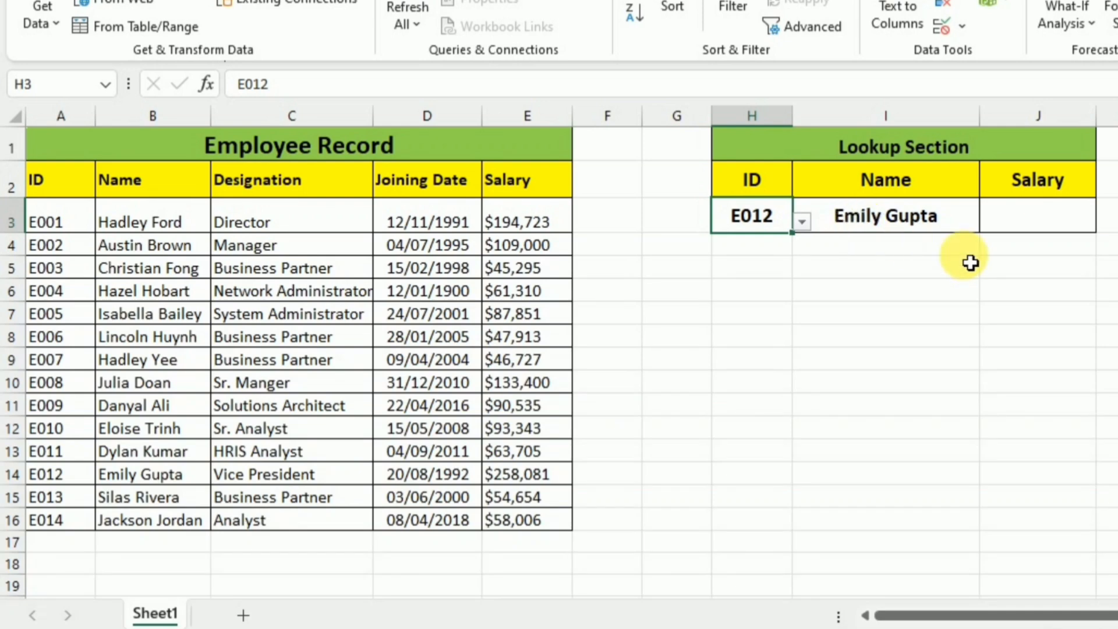
# Enter the formula =lookup(H3,A3:E16,E3:E16) in the lookup section's Salary cell J3
pyautogui.click(1015, 219)
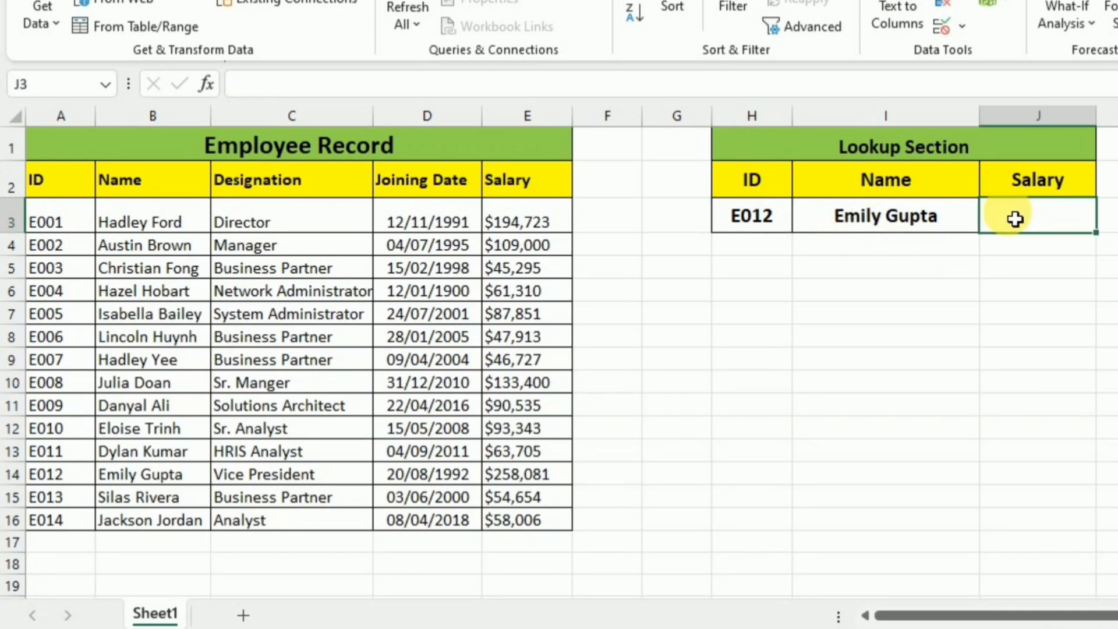
pyautogui.write('=')
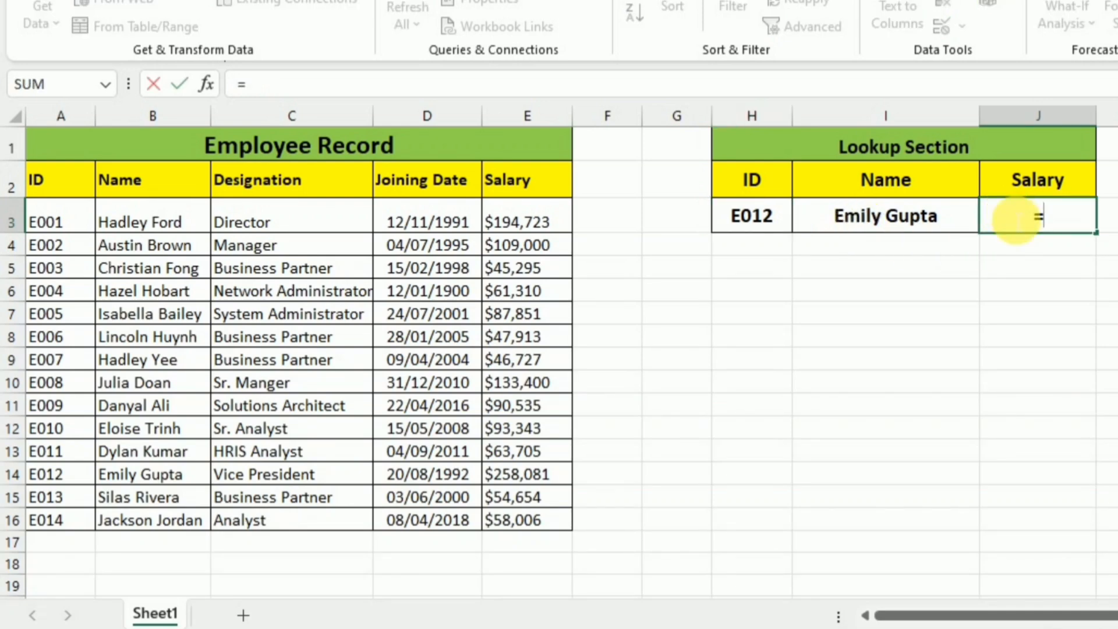
pyautogui.write('loo')
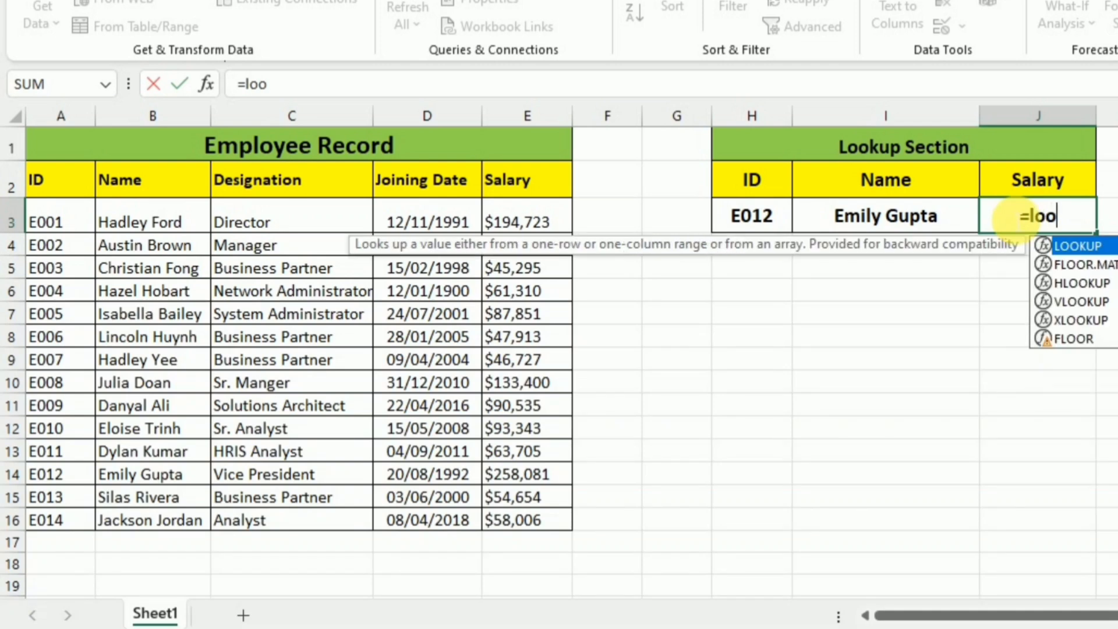
pyautogui.write('kup')
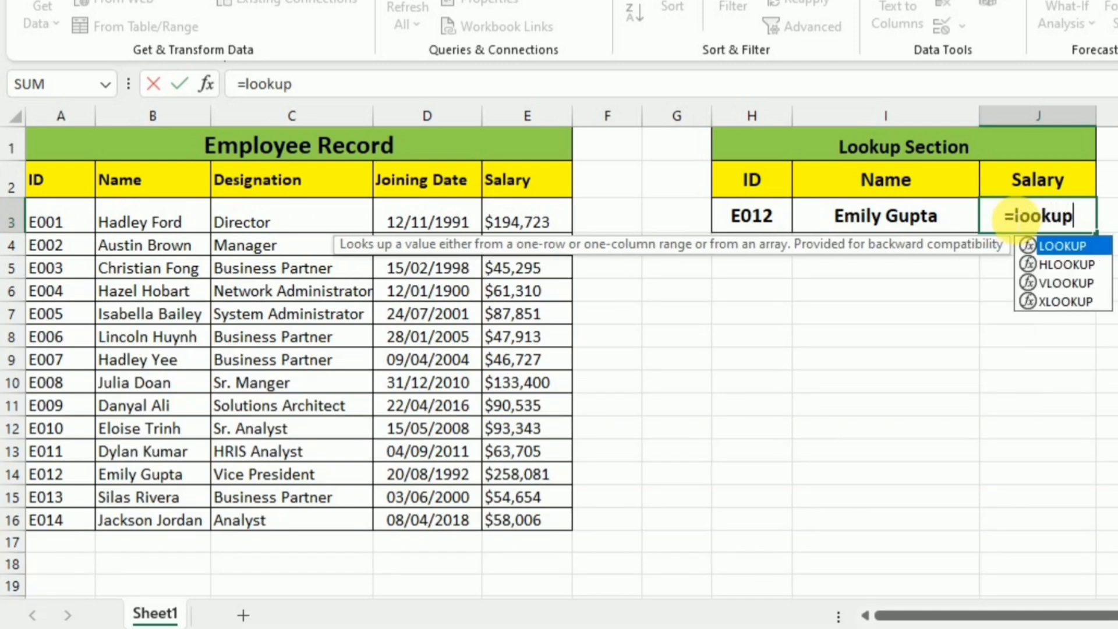
pyautogui.write('(')
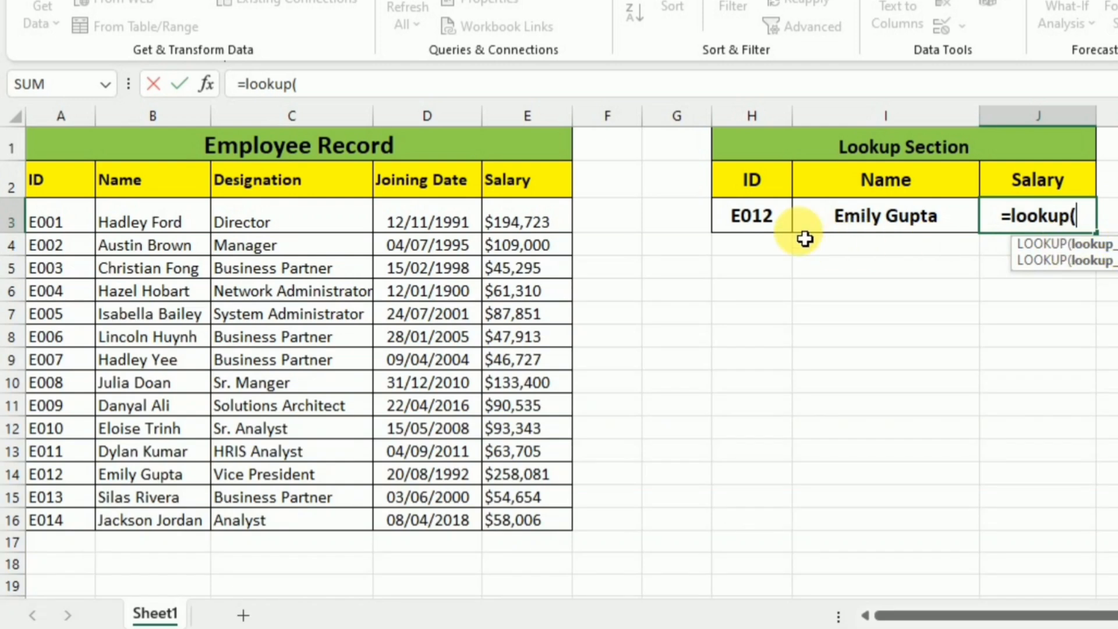
pyautogui.click(782, 231)
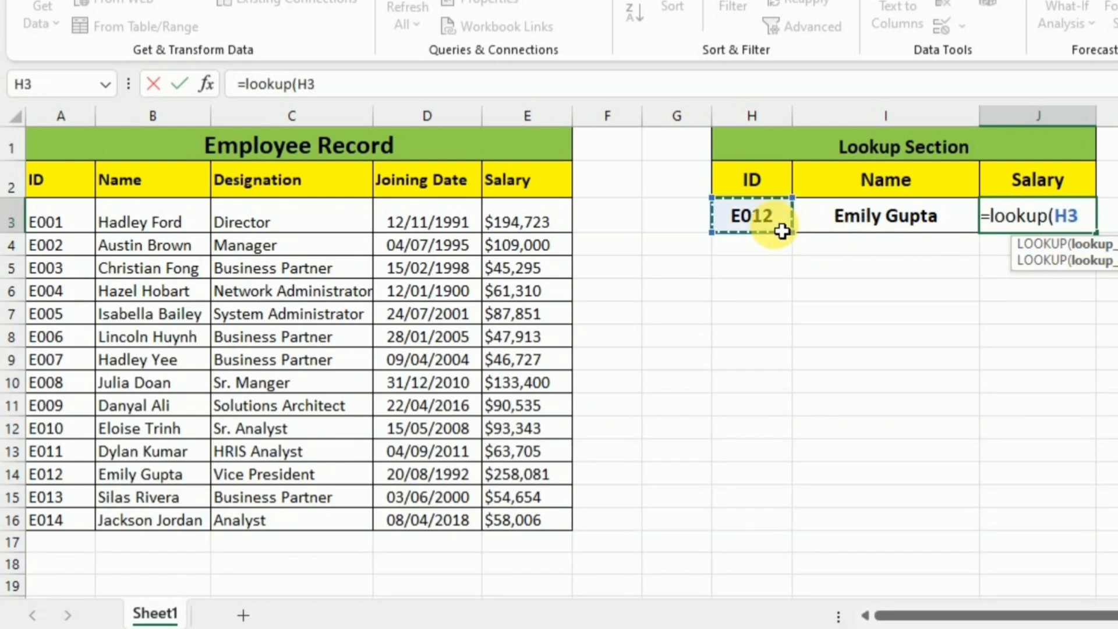
pyautogui.write(',')
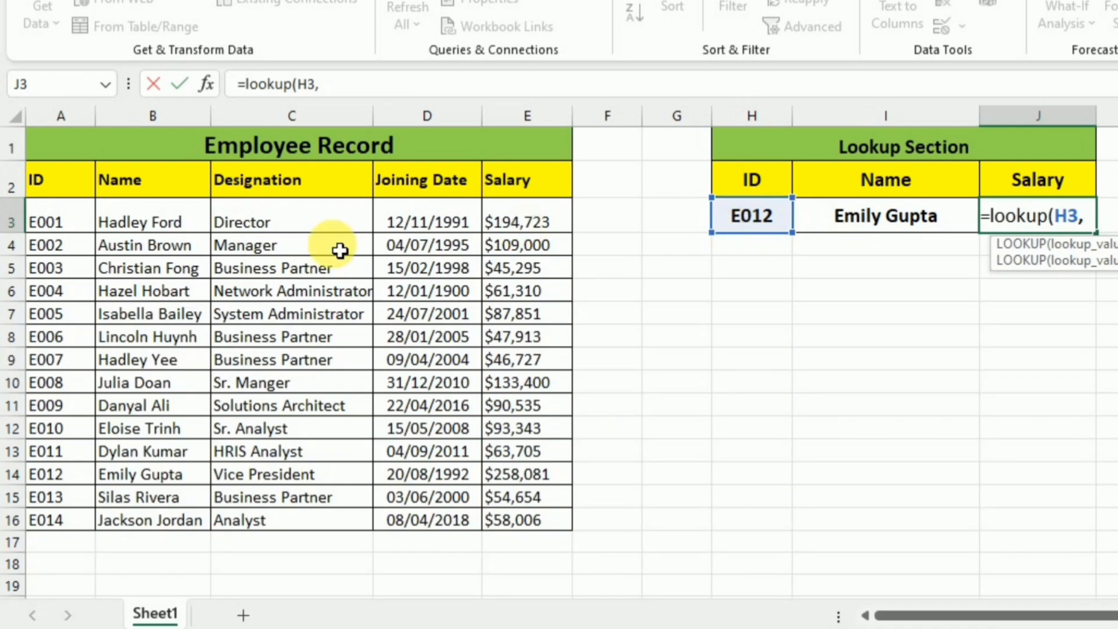
pyautogui.moveTo(77, 228); pyautogui.dragTo(540, 520)
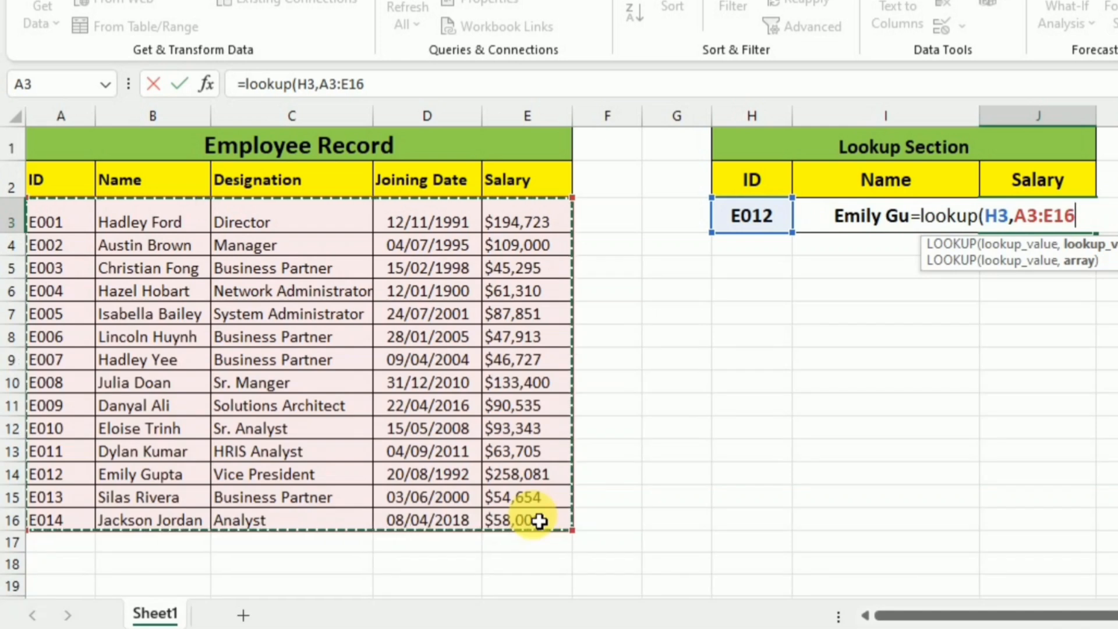
pyautogui.write(',')
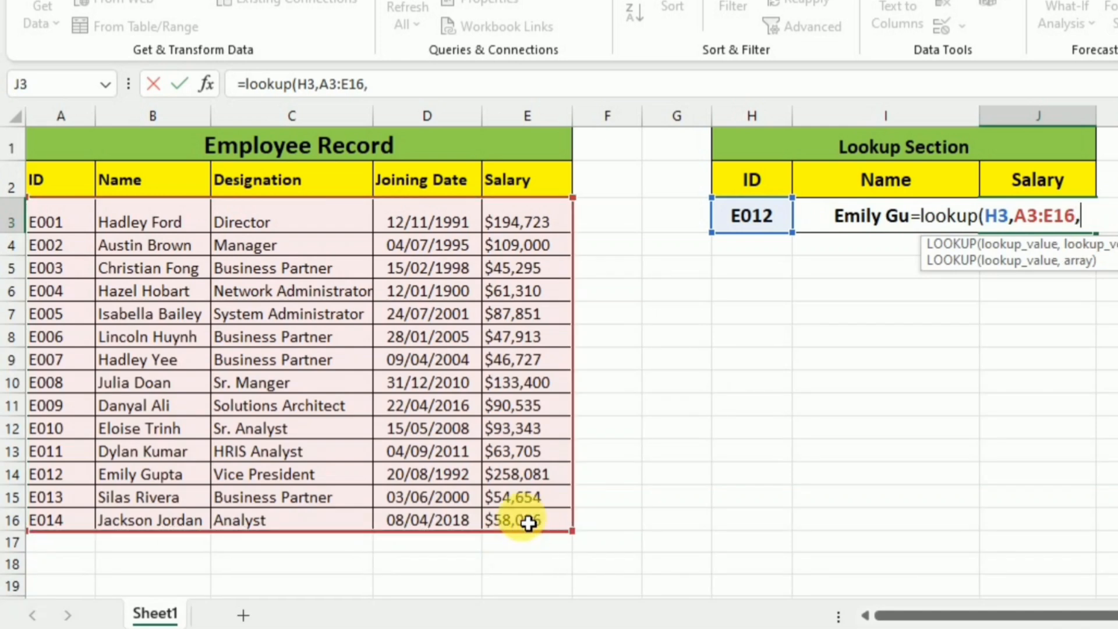
pyautogui.moveTo(527, 221); pyautogui.dragTo(529, 536)
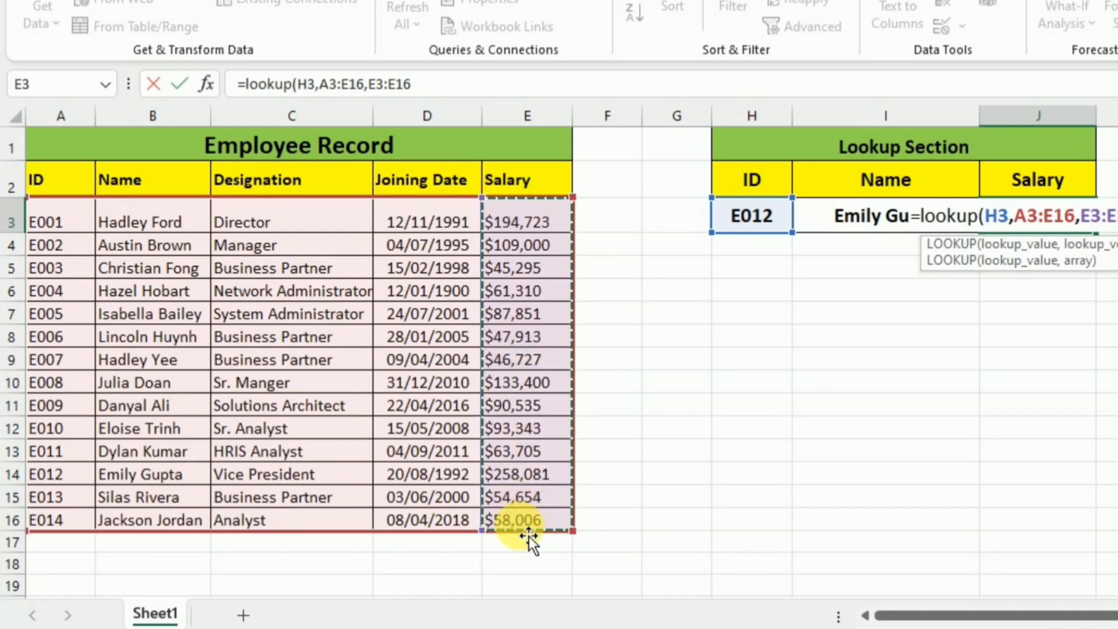
pyautogui.write(')')
pyautogui.press('Return')
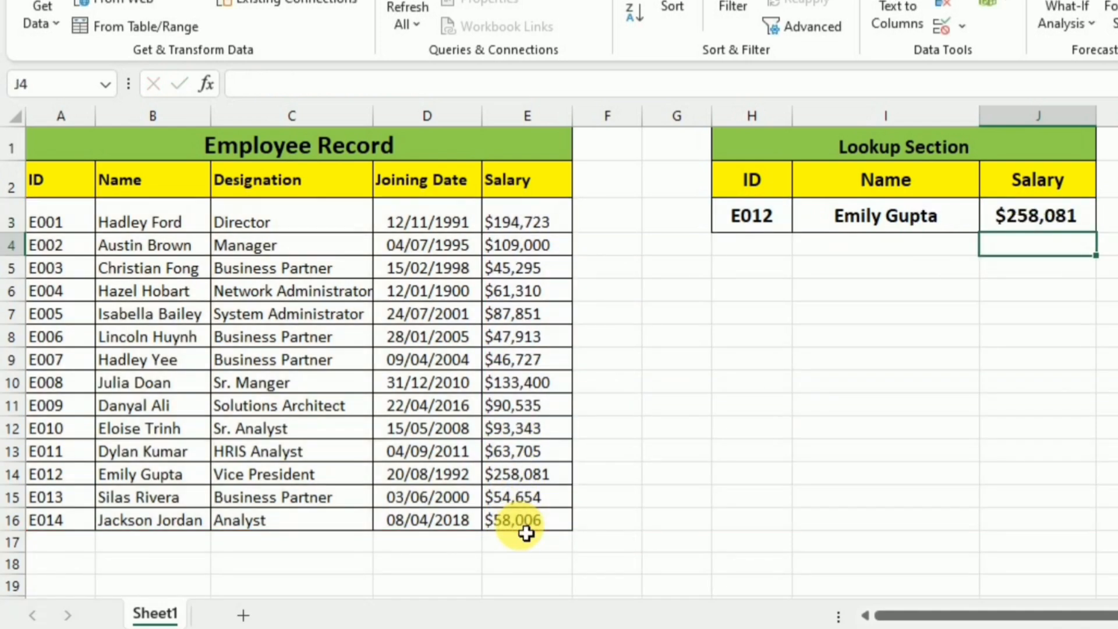